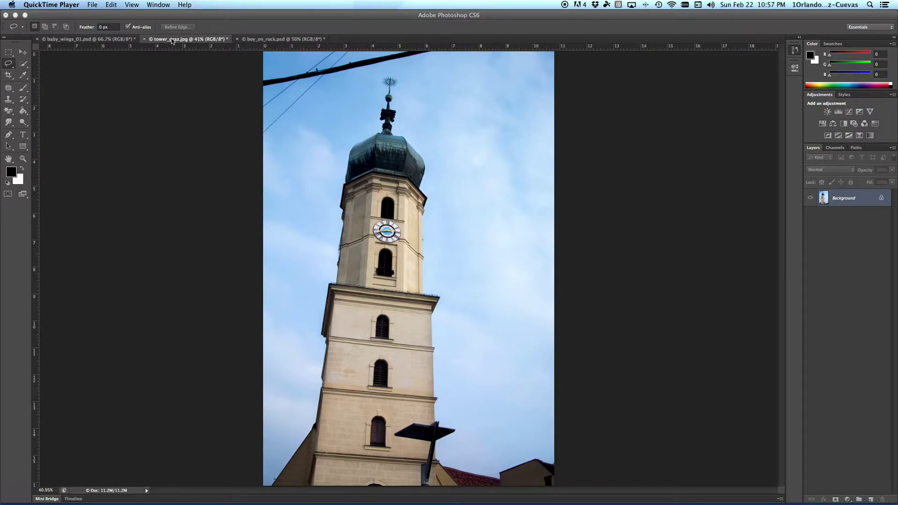
Look over the baby and boy photos, then return to the tower photo.
click(96, 40)
click(97, 40)
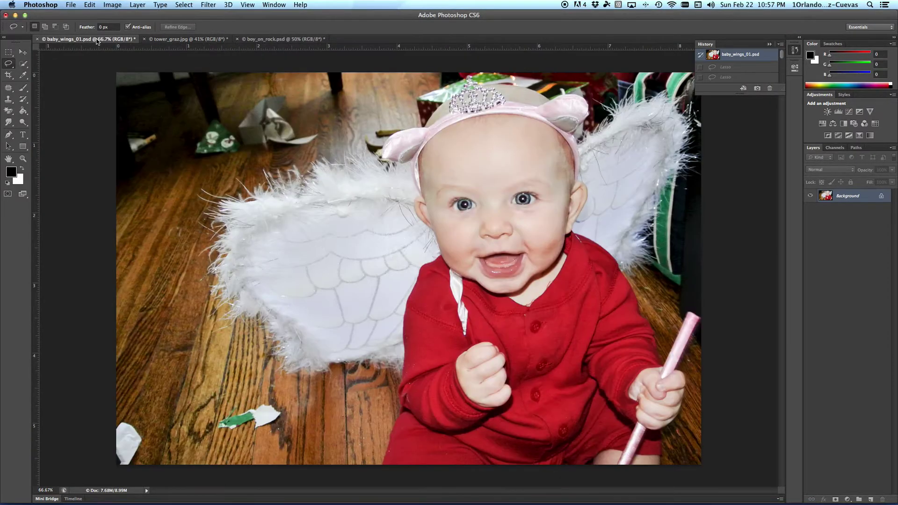
click(297, 40)
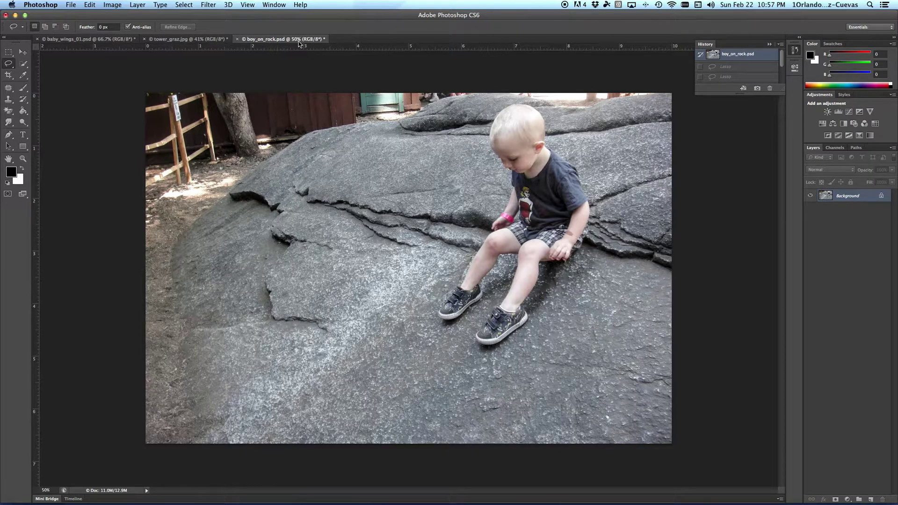
click(186, 41)
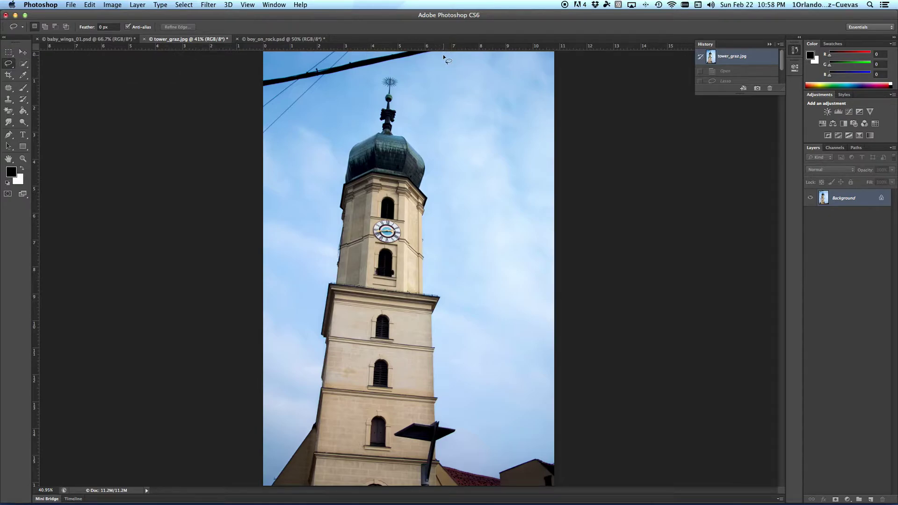
Lasso the sky wires, fill them with Content-Aware, and deselect.
mouse_move(443, 56)
mouse_down()
mouse_move(352, 77)
mouse_move(287, 150)
mouse_move(225, 161)
mouse_move(223, 86)
mouse_move(237, 45)
mouse_move(322, 29)
mouse_move(417, 32)
mouse_move(443, 57)
mouse_up()
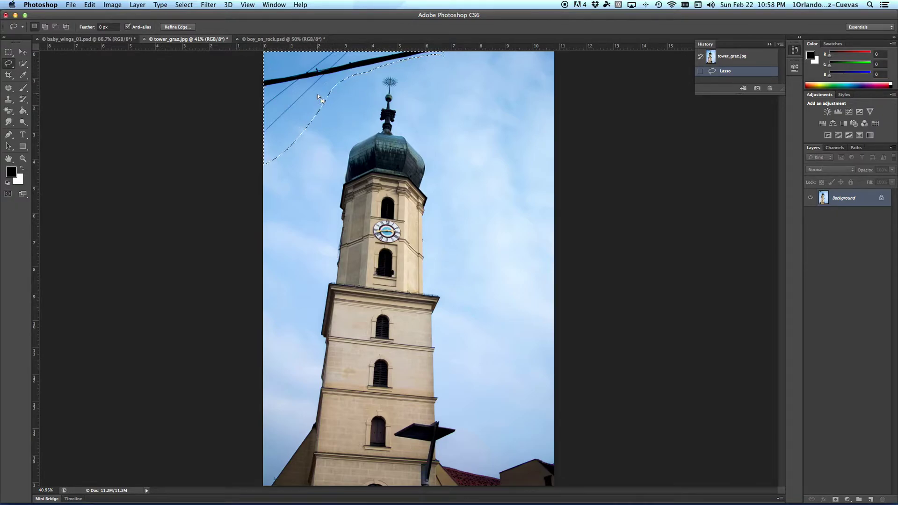
click(90, 6)
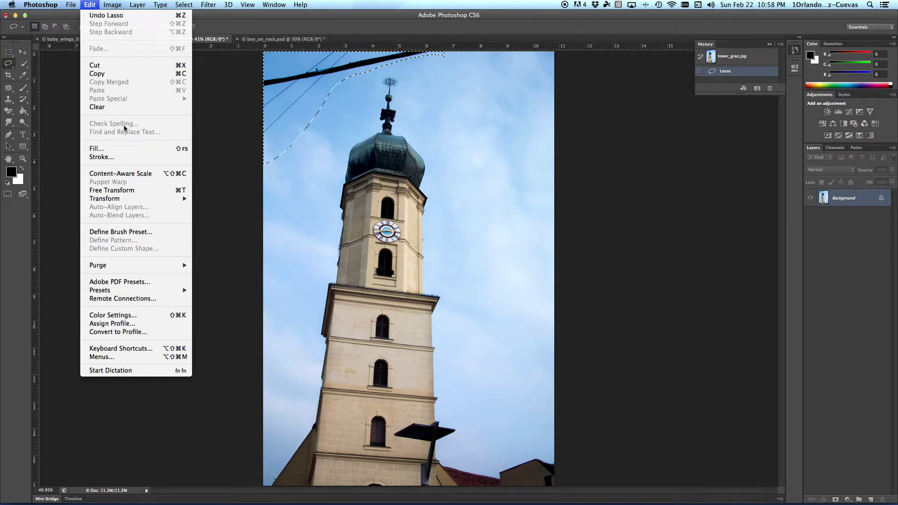
click(102, 148)
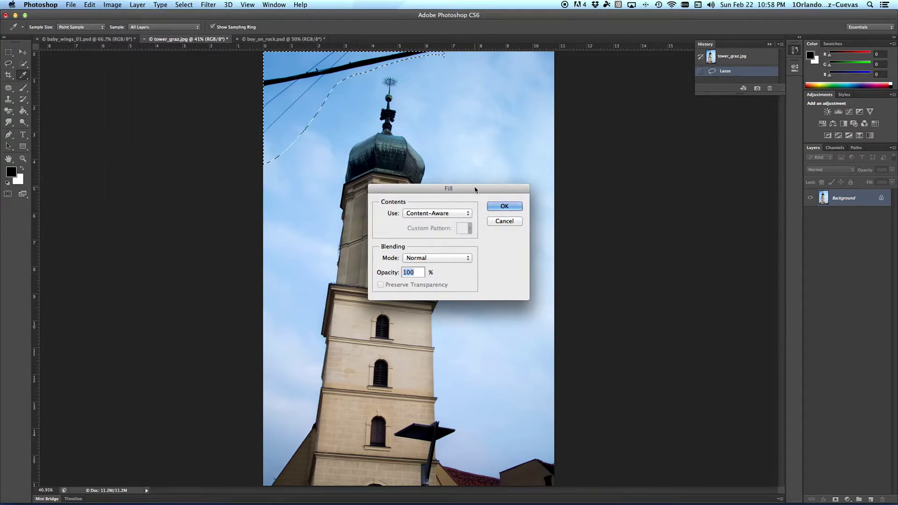
click(440, 215)
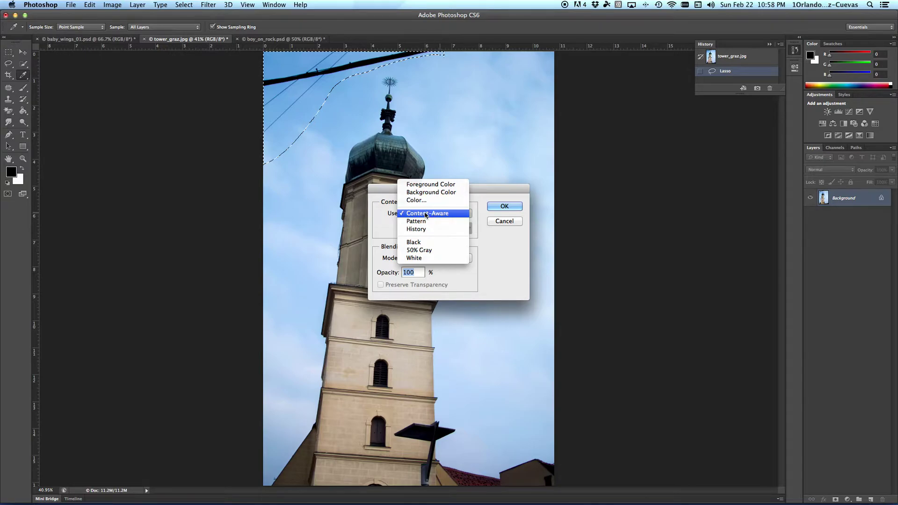
click(426, 215)
click(507, 206)
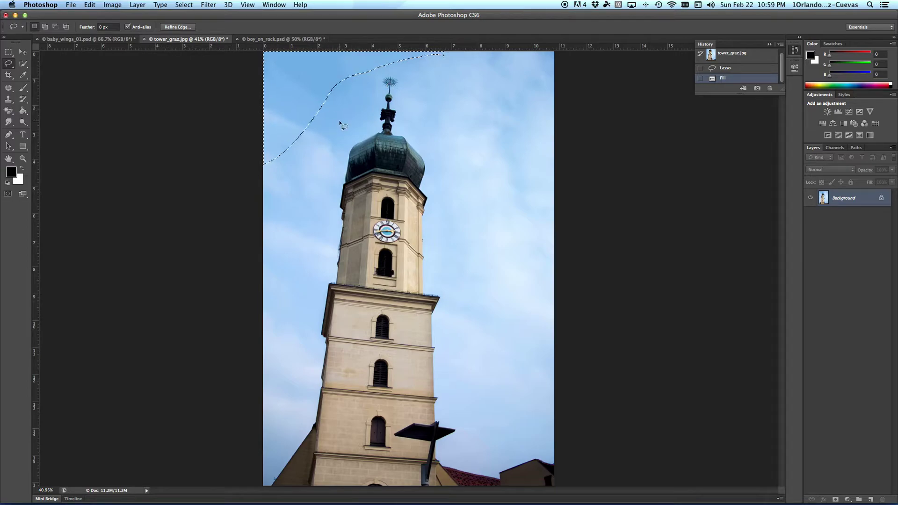
key(super+d)
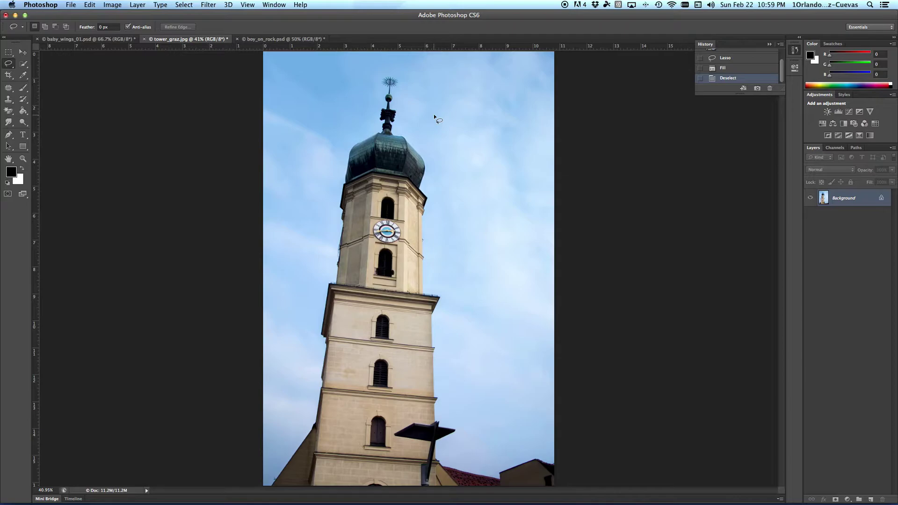
Save the tower photo to the Desktop as a maximum-quality JPEG, prefixing the name with 'P2BOB'.
click(71, 5)
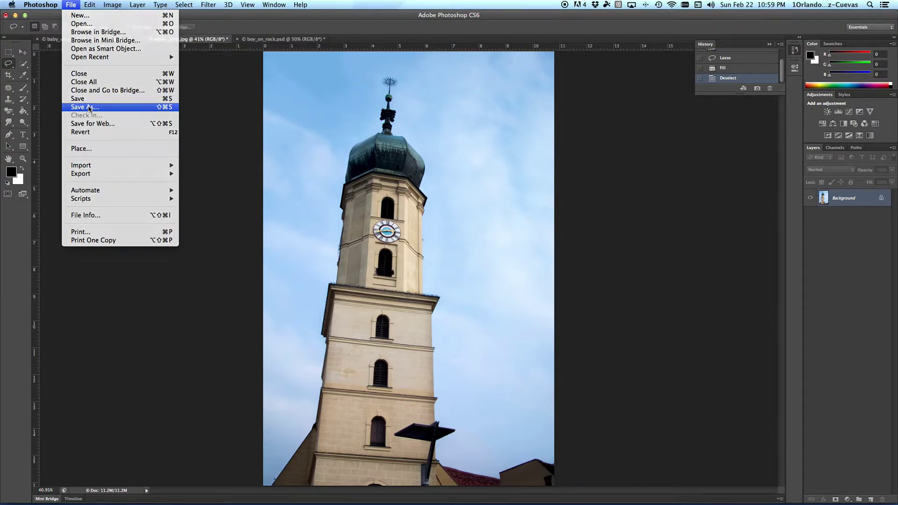
click(90, 107)
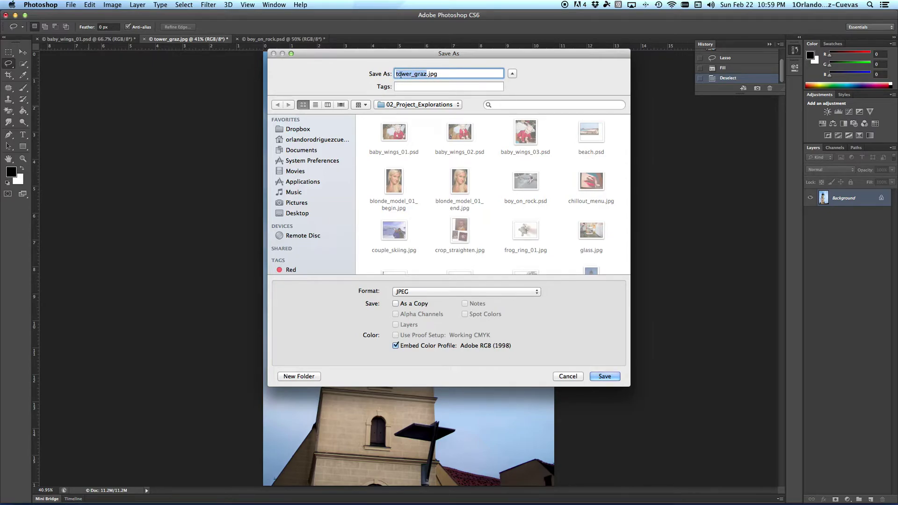
click(396, 74)
text(P2BOB)
click(301, 214)
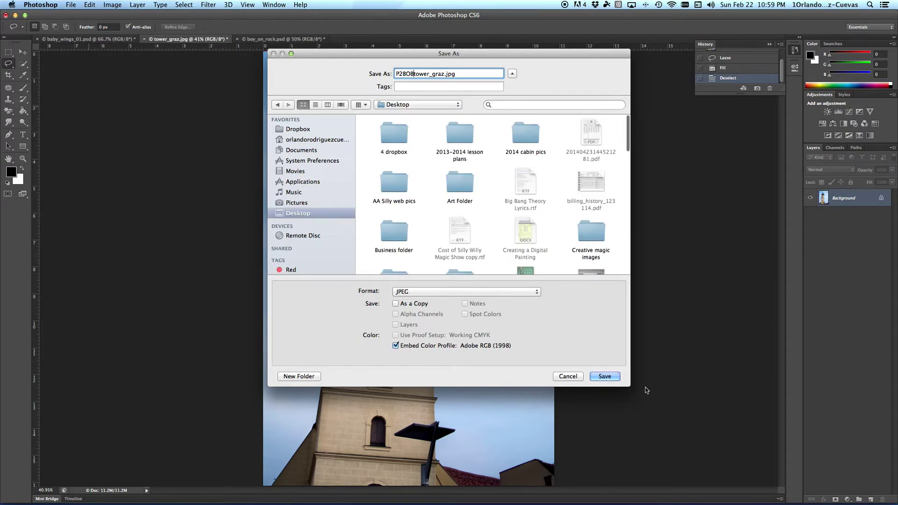
click(617, 380)
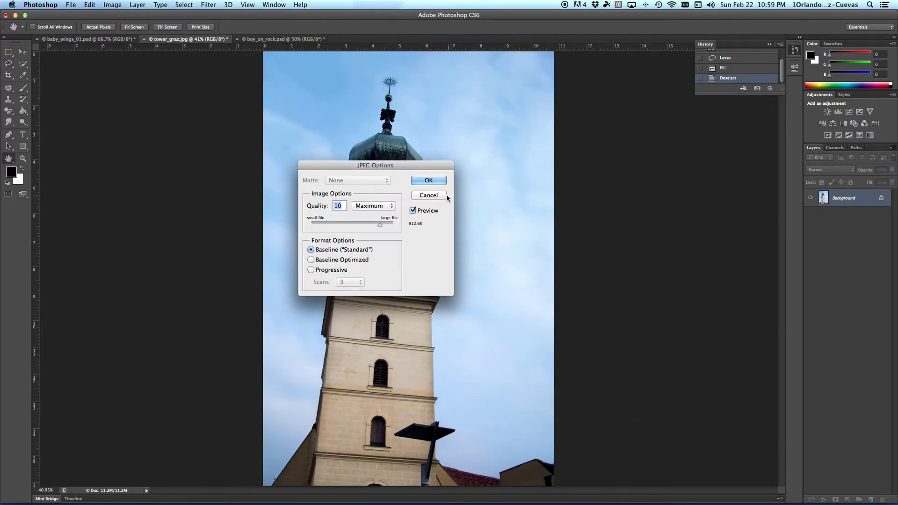
click(429, 180)
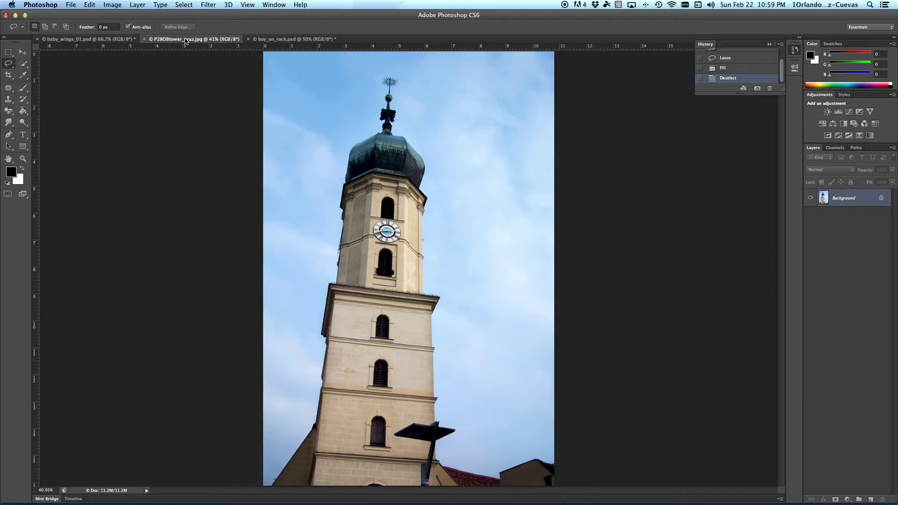
Switch to boy_on_rock.psd and lasso an outline around the boy.
click(313, 40)
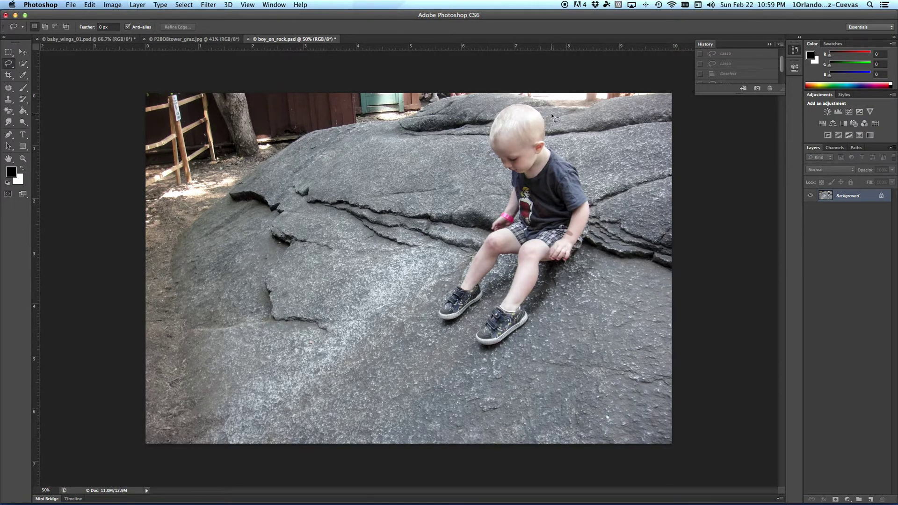
drag(537, 108, 511, 105)
mouse_move(482, 151)
mouse_down()
mouse_move(497, 198)
mouse_move(434, 270)
mouse_up()
drag(453, 336, 474, 381)
drag(546, 325, 585, 283)
mouse_move(605, 191)
mouse_down()
mouse_move(600, 162)
mouse_move(566, 156)
mouse_move(545, 109)
mouse_up()
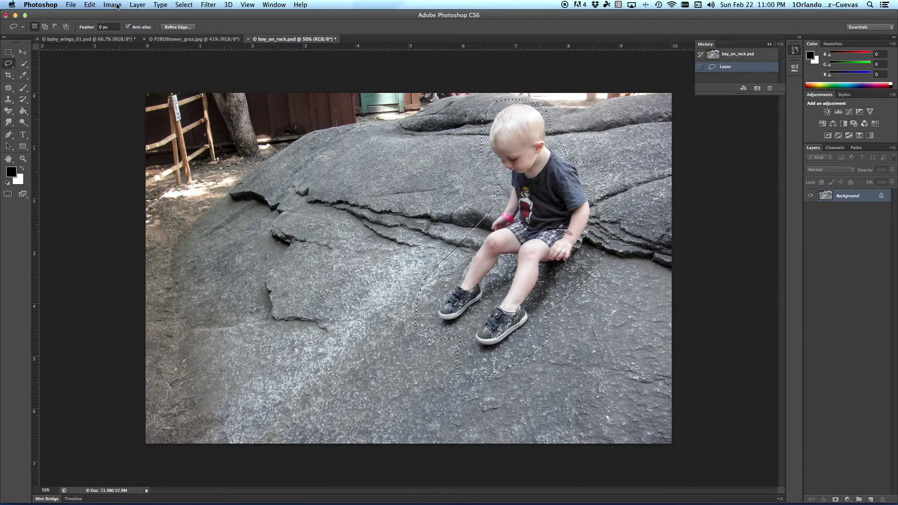
Try a Content-Aware fill on the boy, then undo it and deselect.
click(90, 5)
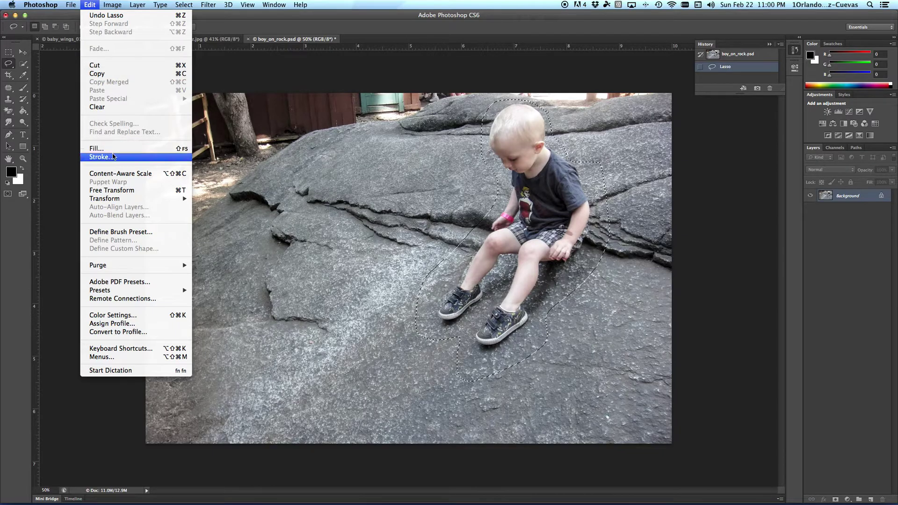
click(99, 152)
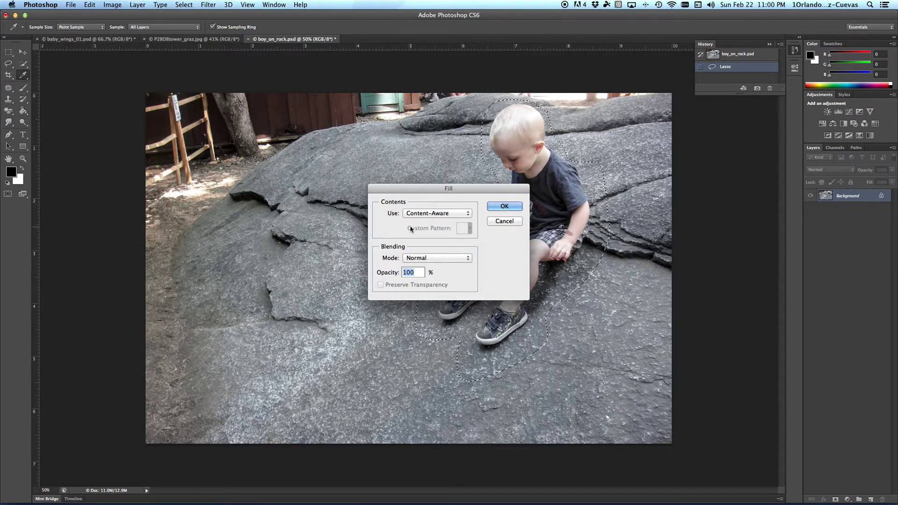
click(500, 208)
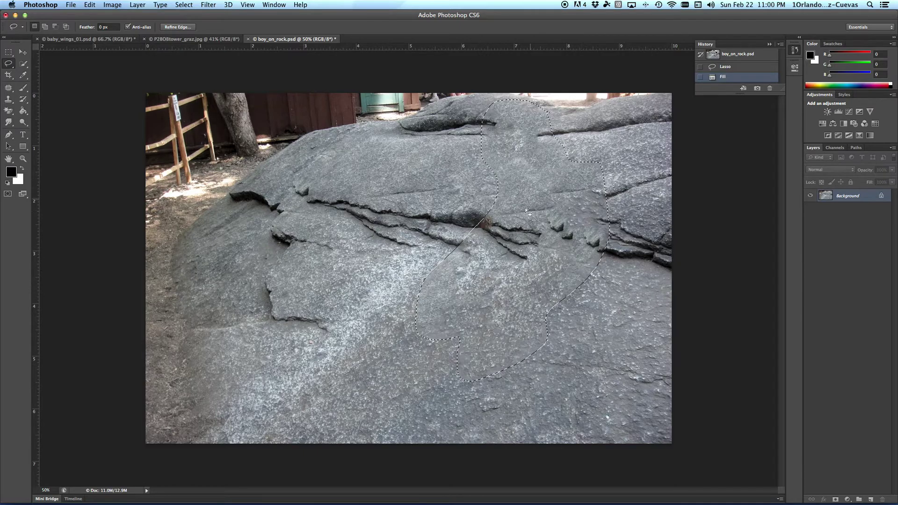
key(super+z)
key(a)
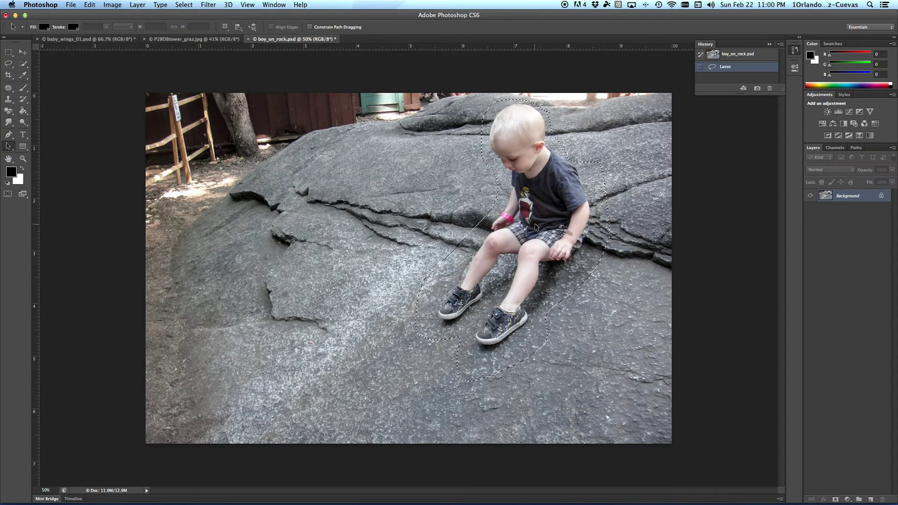
key(super+d)
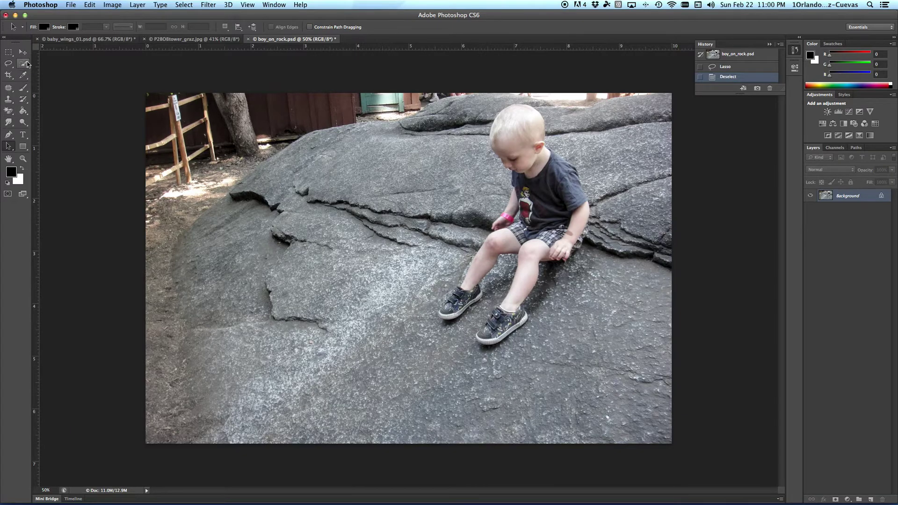
click(8, 64)
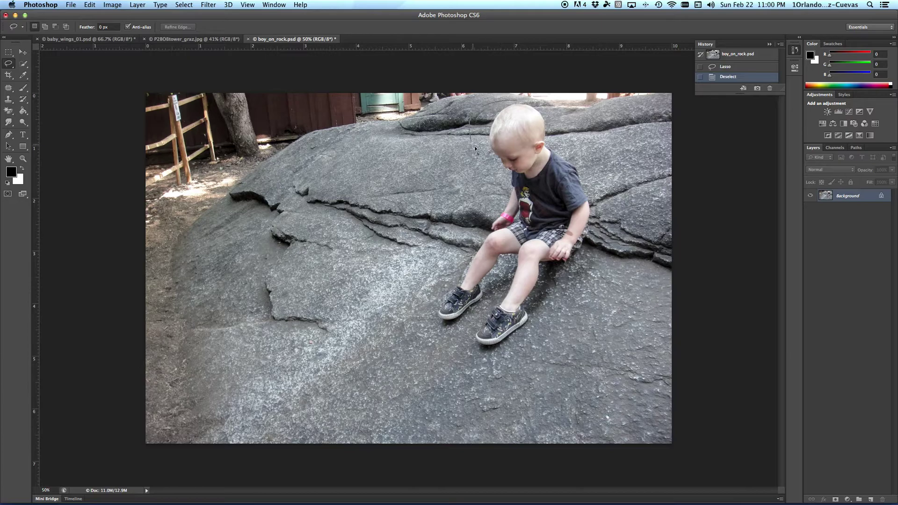
Re-outline the boy, adding beside the head and trimming near the arm.
mouse_move(481, 213)
mouse_down()
mouse_move(449, 232)
mouse_move(424, 297)
mouse_up()
drag(594, 210, 588, 176)
mouse_move(558, 147)
mouse_down()
mouse_move(533, 106)
mouse_move(505, 99)
mouse_up()
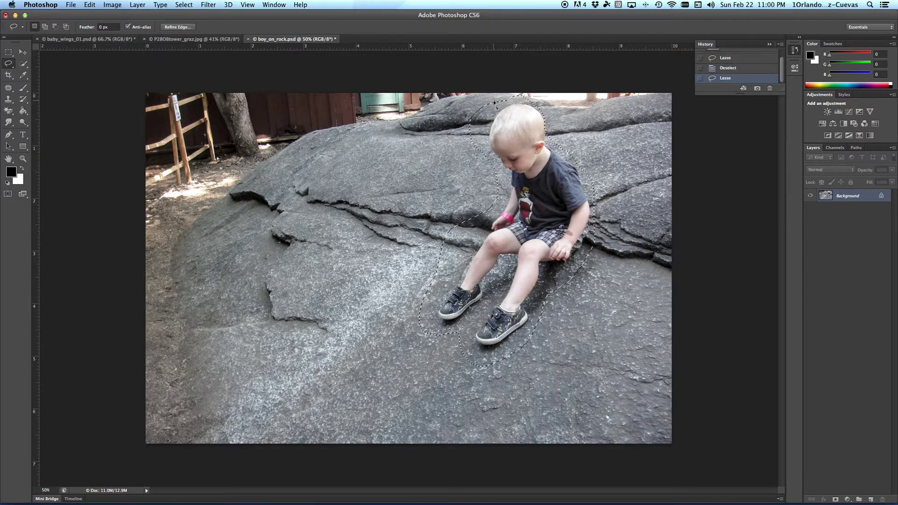
key(shift)
drag(550, 139, 528, 99)
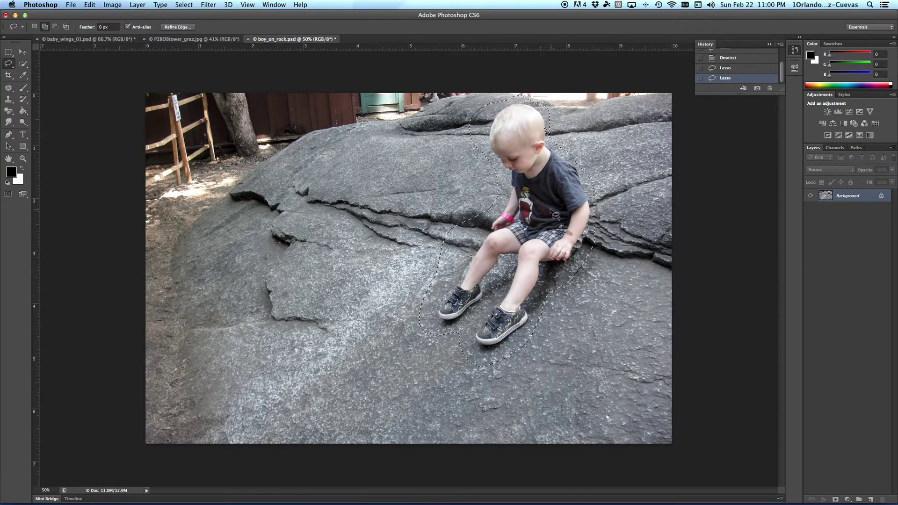
key(alt)
drag(438, 259, 463, 227)
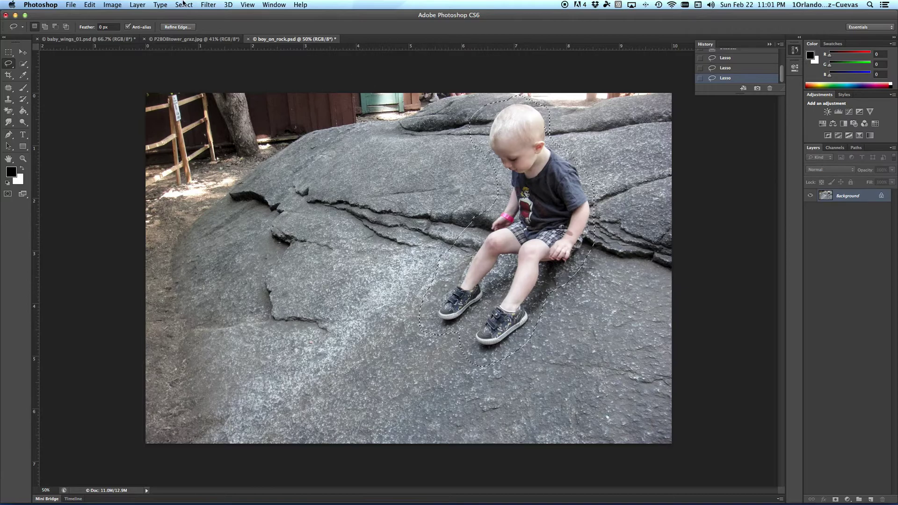
Apply a Content-Aware fill to the boy selection, then undo it.
click(88, 6)
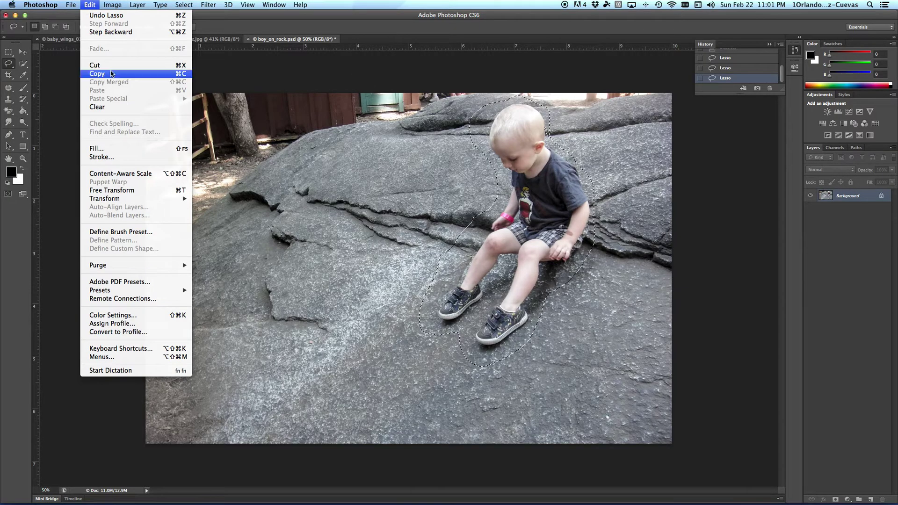
click(107, 149)
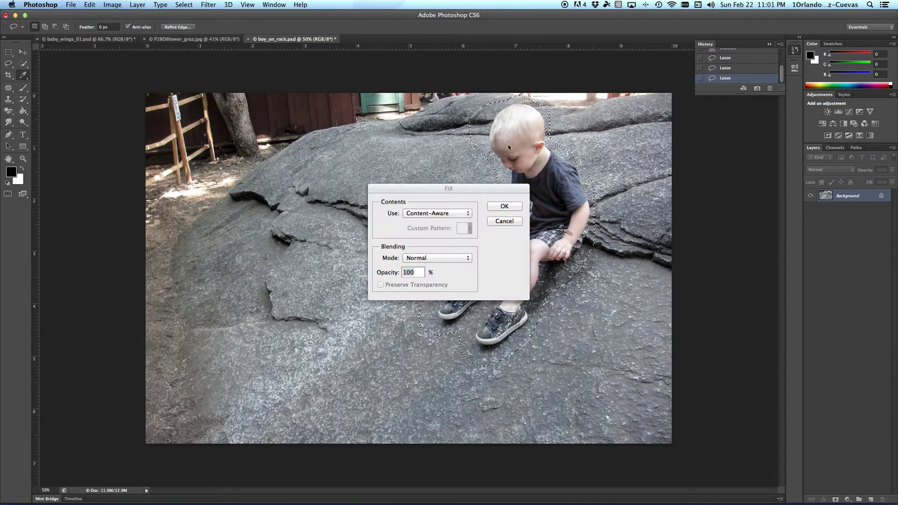
click(505, 205)
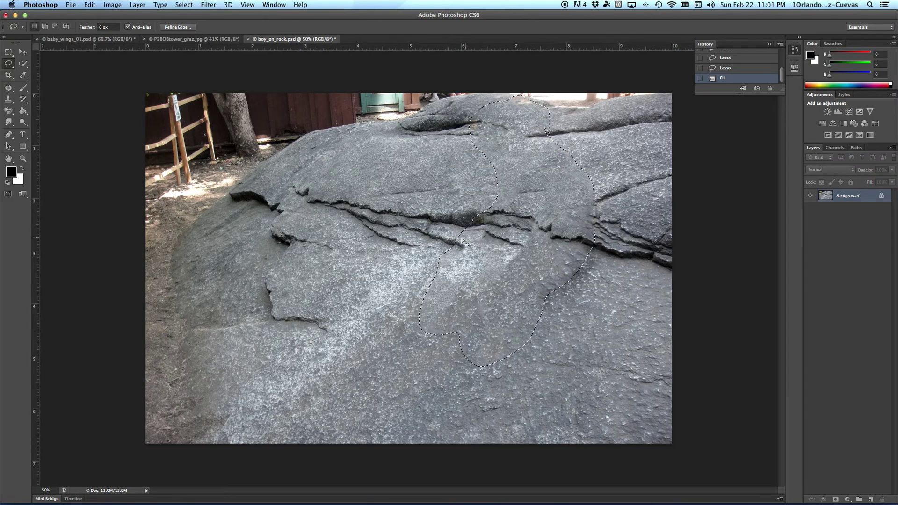
key(super+z)
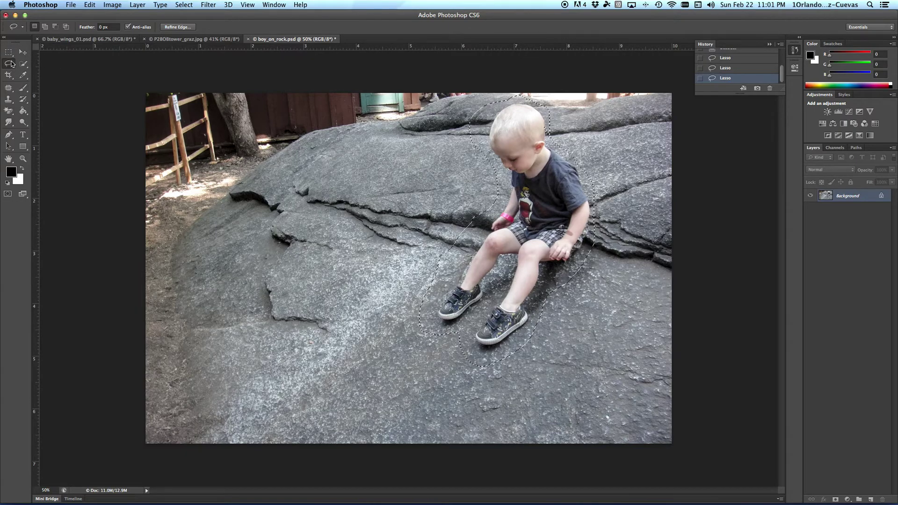
Extend the boy selection toward the arm, Content-Aware fill it with rock, and deselect.
key(shift)
mouse_move(455, 248)
mouse_down()
mouse_move(454, 263)
mouse_move(498, 254)
mouse_move(511, 193)
mouse_move(493, 197)
mouse_move(513, 213)
mouse_up()
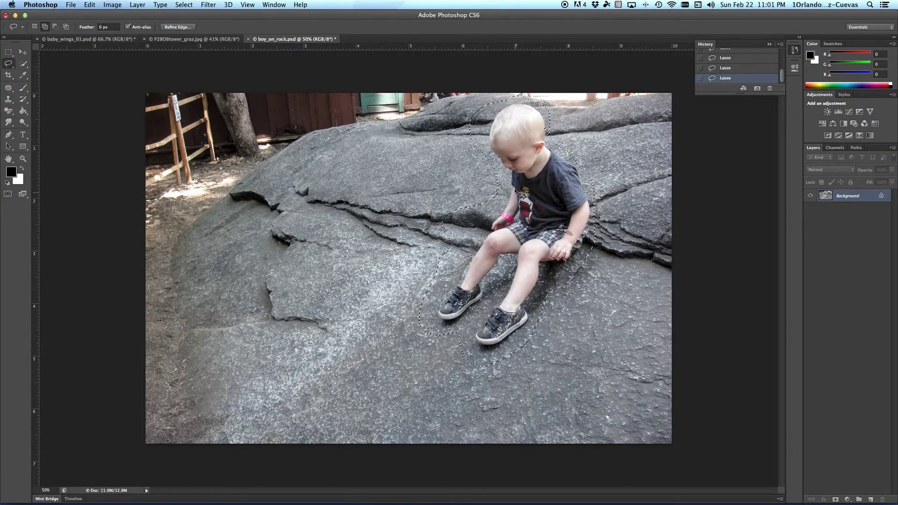
click(89, 4)
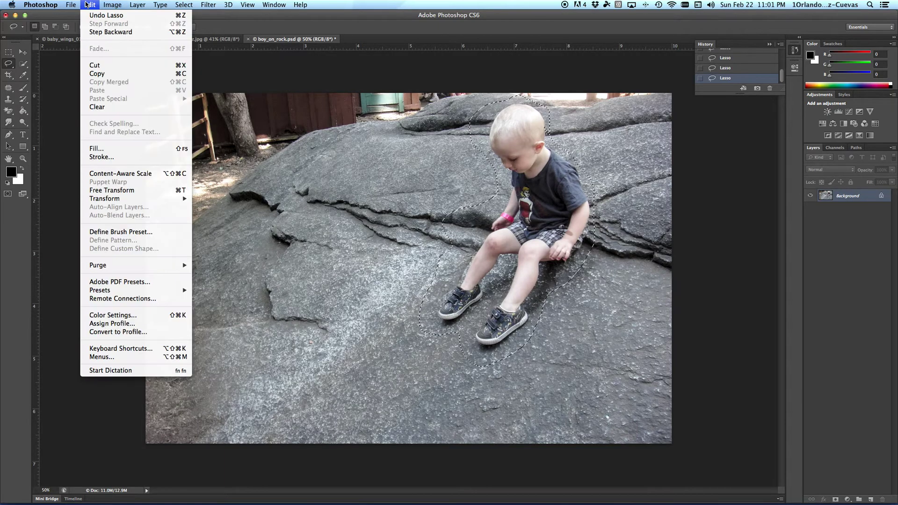
click(100, 149)
click(504, 206)
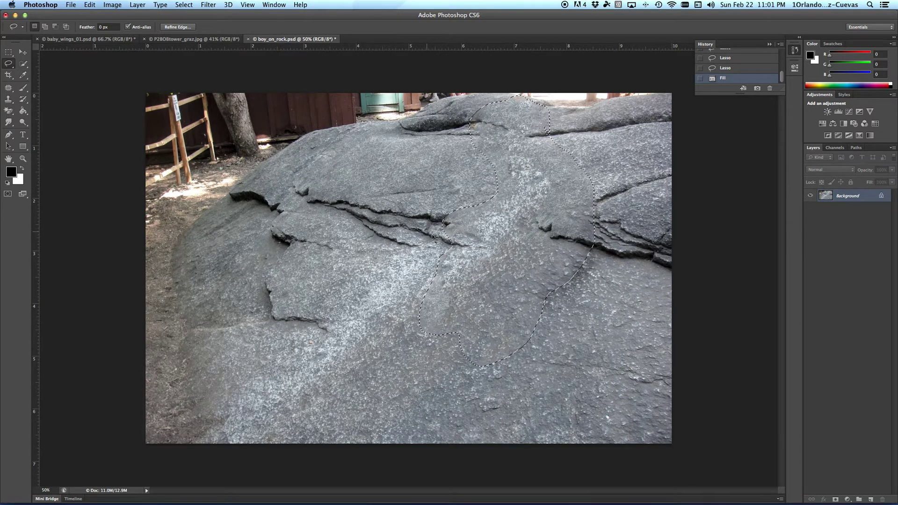
key(super+d)
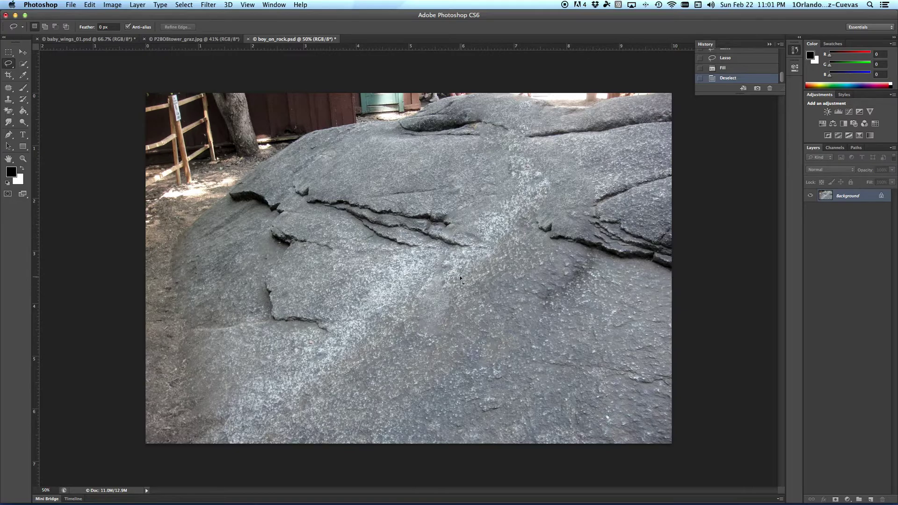
On baby_wings_01.psd, lasso the white and green paper scraps on the floor together.
click(95, 40)
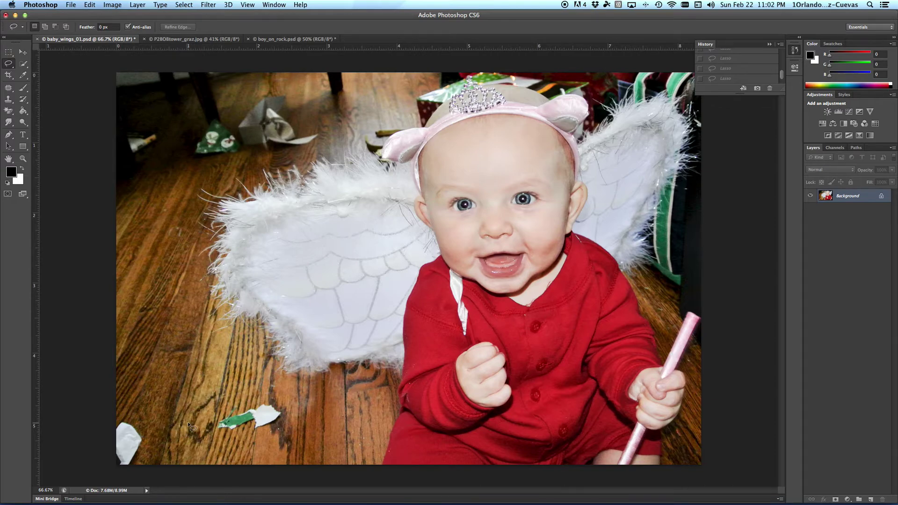
mouse_move(137, 405)
mouse_down()
mouse_move(107, 468)
mouse_move(161, 471)
mouse_move(169, 426)
mouse_move(135, 401)
mouse_up()
key(shift)
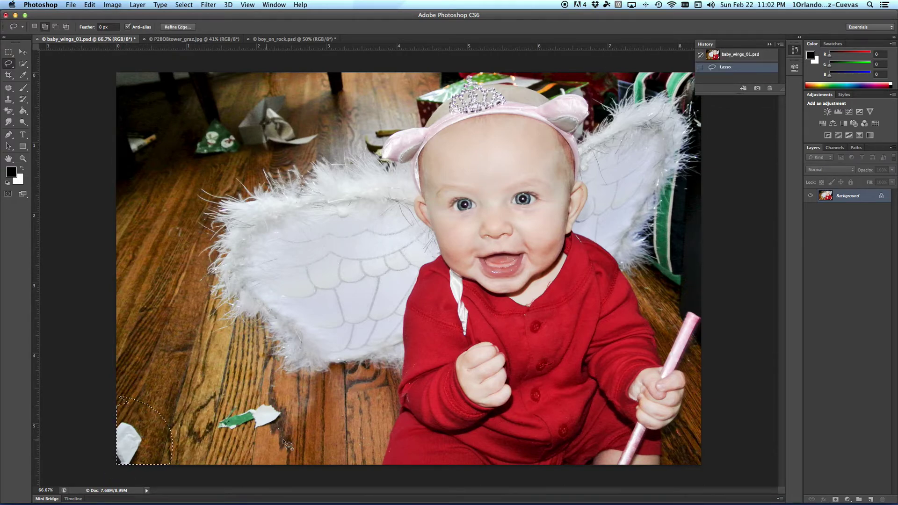
drag(286, 401, 239, 388)
mouse_move(205, 431)
mouse_down()
mouse_move(319, 416)
mouse_move(292, 403)
mouse_up()
mouse_move(152, 125)
mouse_down()
mouse_move(117, 144)
mouse_move(151, 157)
mouse_move(154, 127)
mouse_up()
mouse_move(214, 115)
mouse_down()
mouse_move(184, 149)
mouse_move(247, 159)
mouse_move(236, 131)
mouse_move(215, 114)
mouse_move(236, 125)
mouse_move(258, 94)
mouse_move(279, 85)
mouse_move(312, 127)
mouse_move(333, 135)
mouse_move(285, 159)
mouse_move(253, 154)
mouse_up()
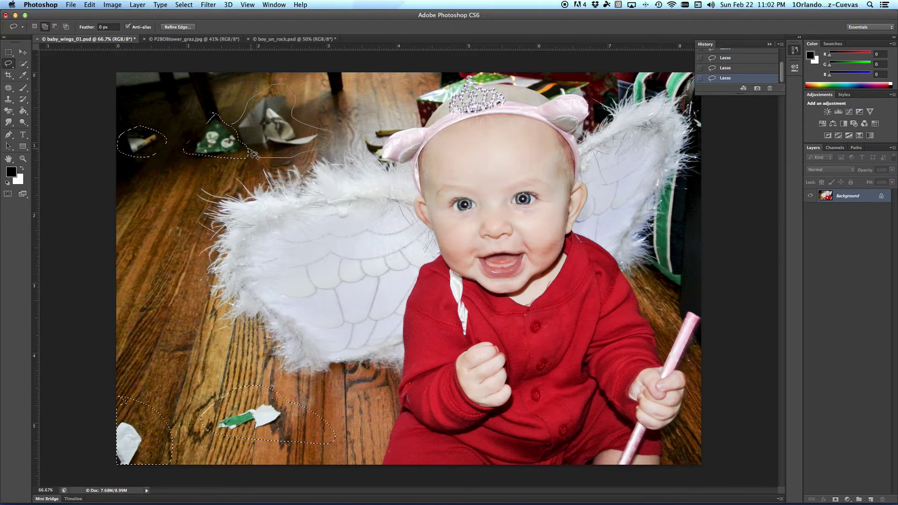
drag(234, 123, 232, 122)
Content-Aware fill the litter, deselect, and compare before and after.
click(89, 5)
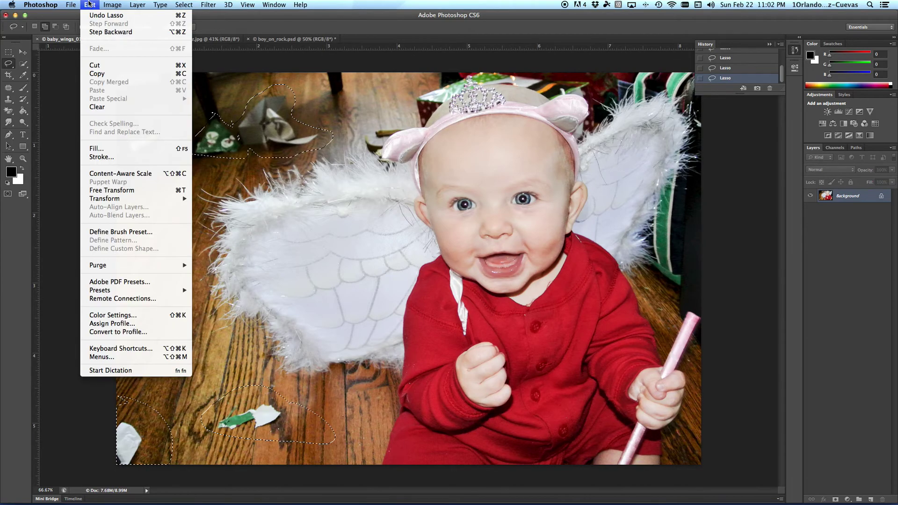
click(96, 150)
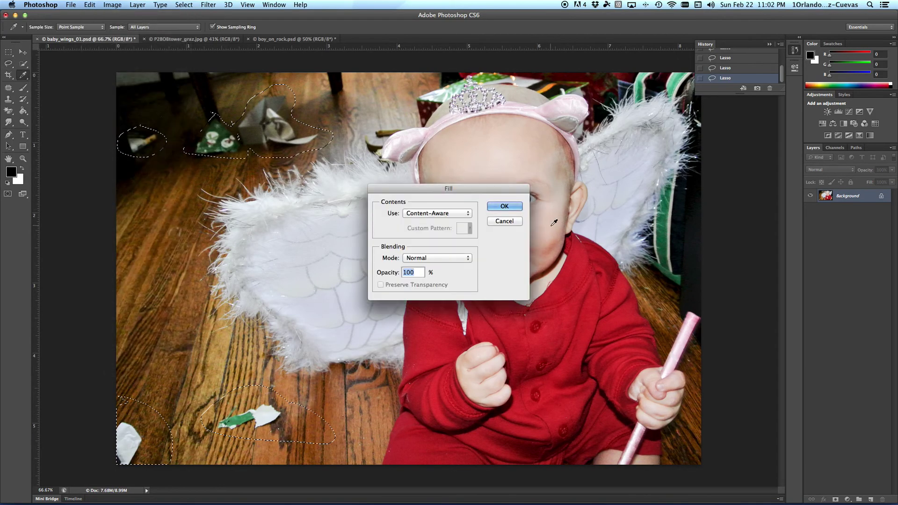
click(503, 208)
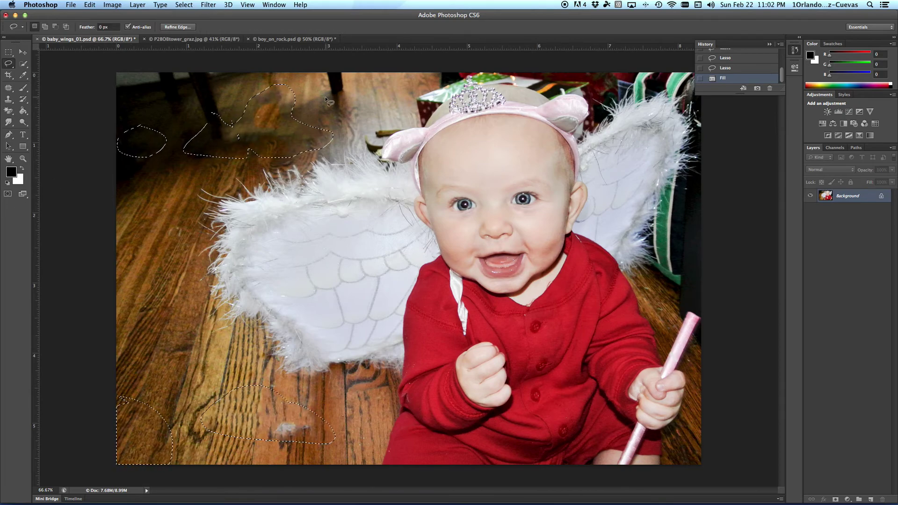
key(super+d)
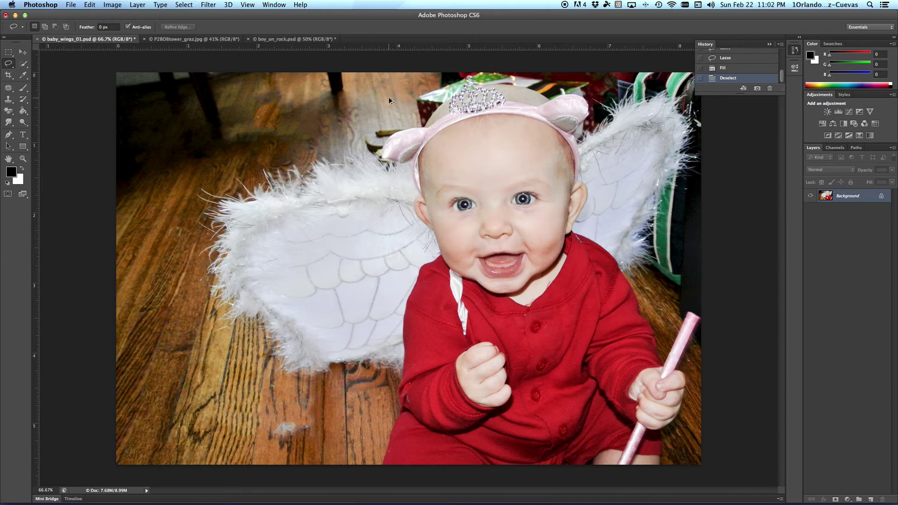
key(super+alt+z)
key(super+alt+z)
key(super+alt+z)
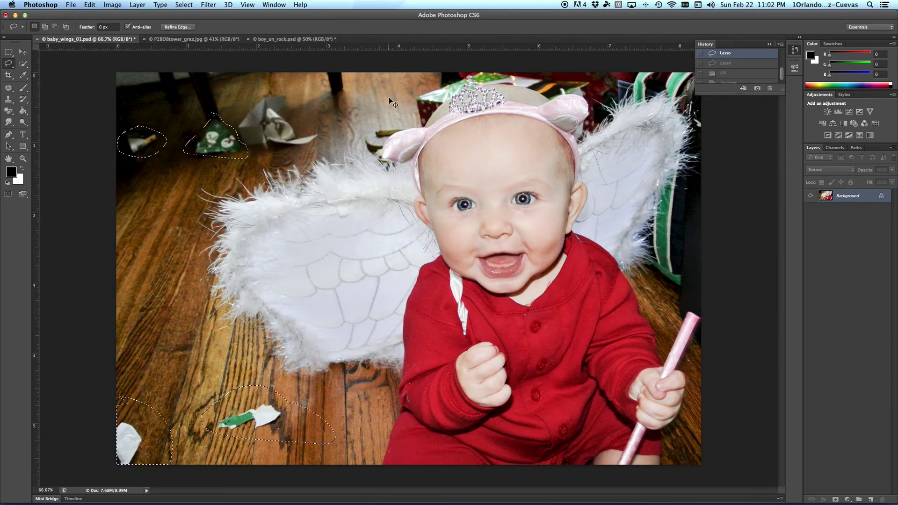
key(super+shift+z)
key(super+shift+z)
key(super+shift+z)
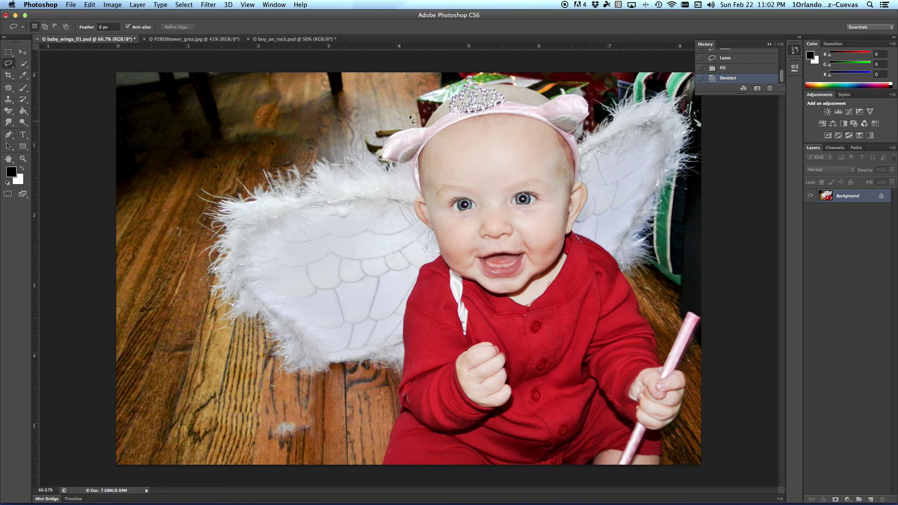
drag(164, 14, 174, 14)
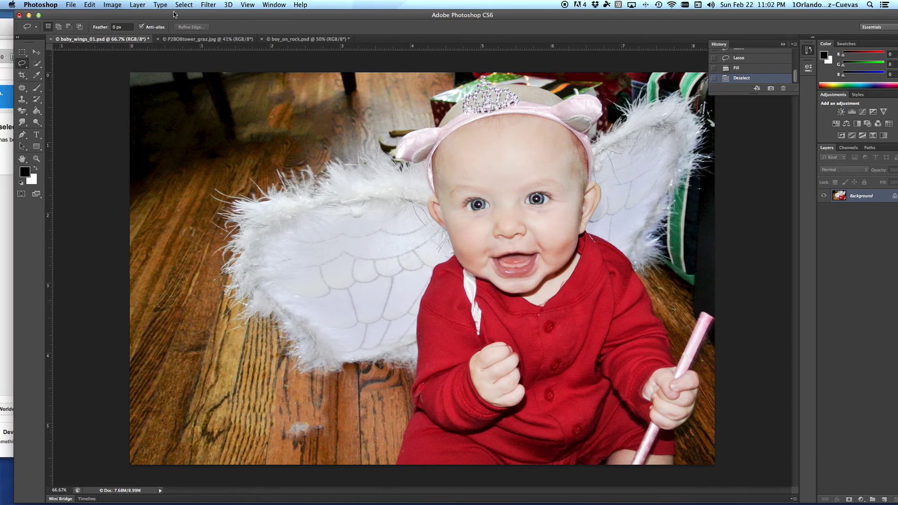